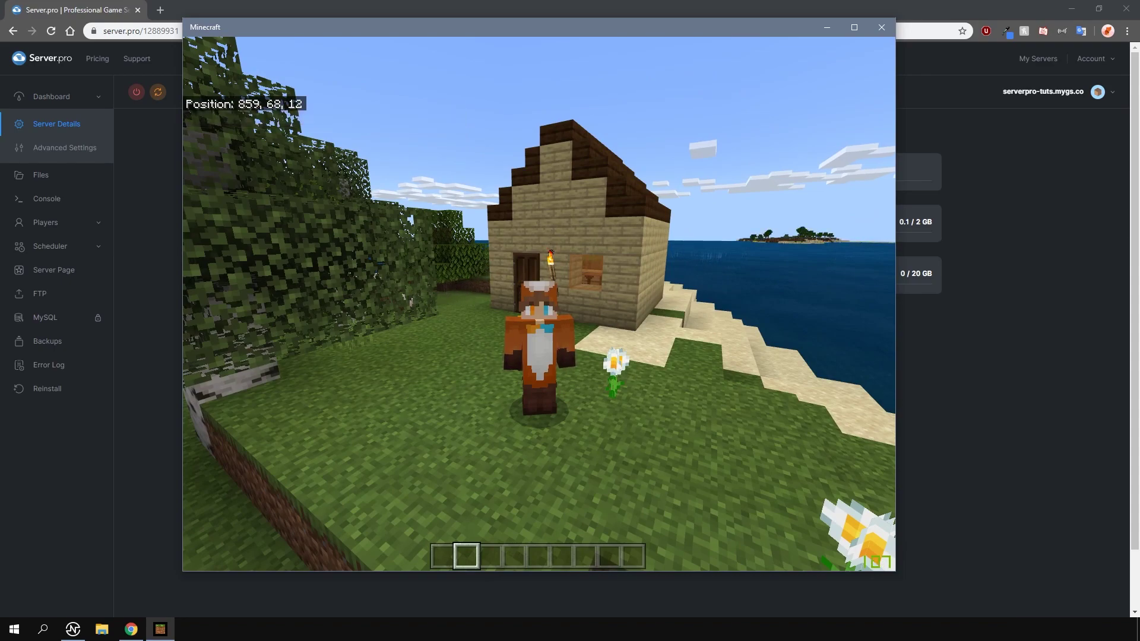
Save & Quit the ServerProWorld world from the pause menu
key(Escape)
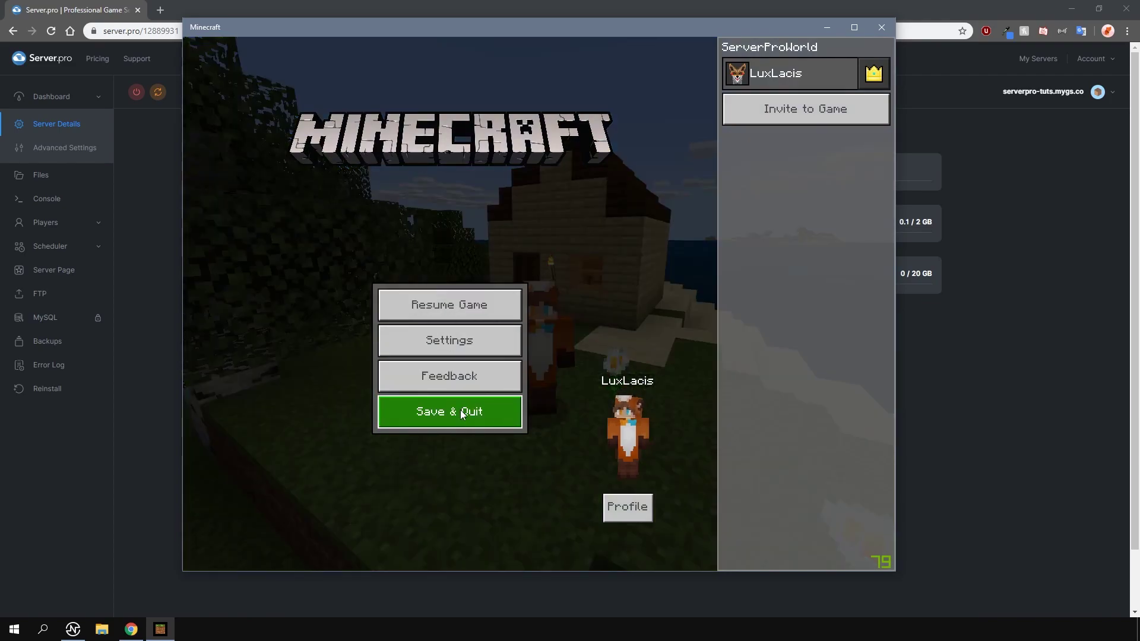
click(461, 410)
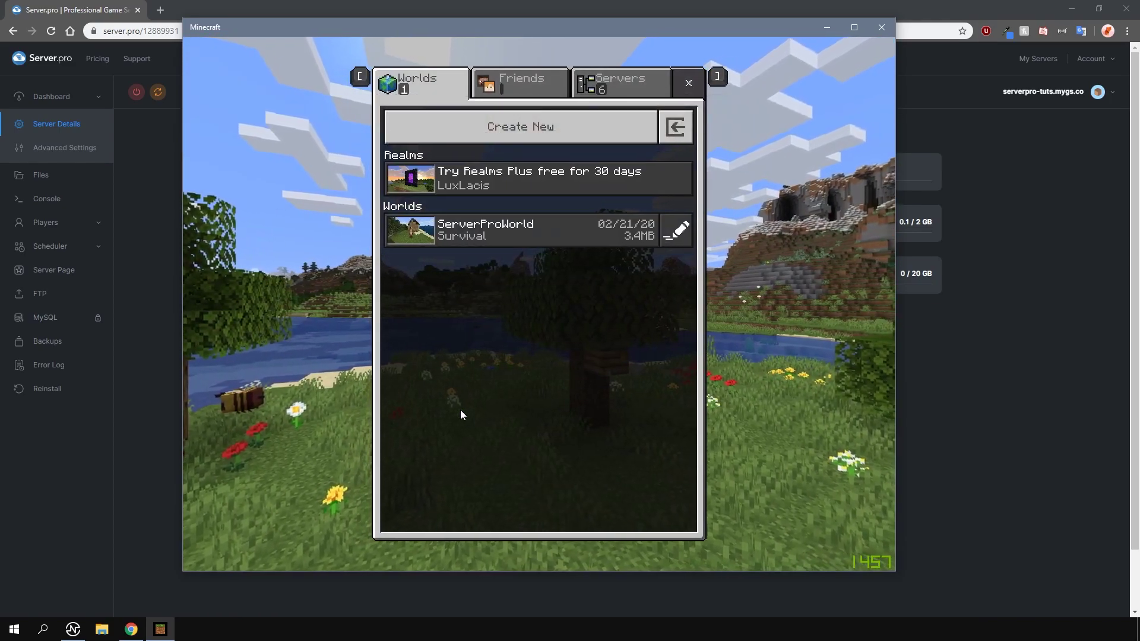
Open the %localappdata% folder in File Explorer
key(super)
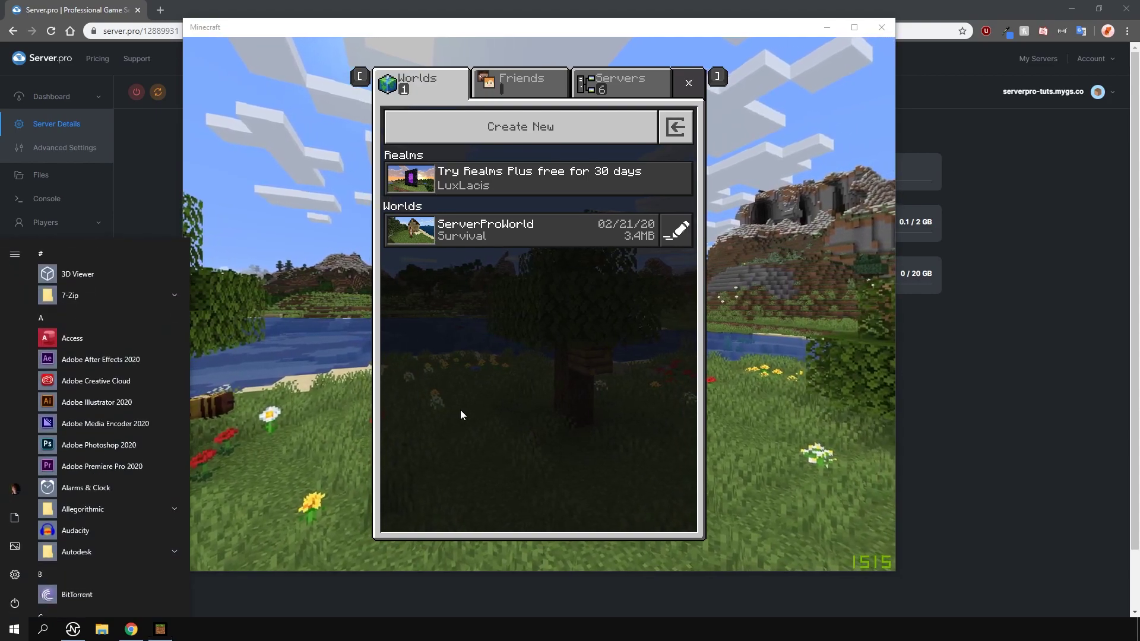
text(%)
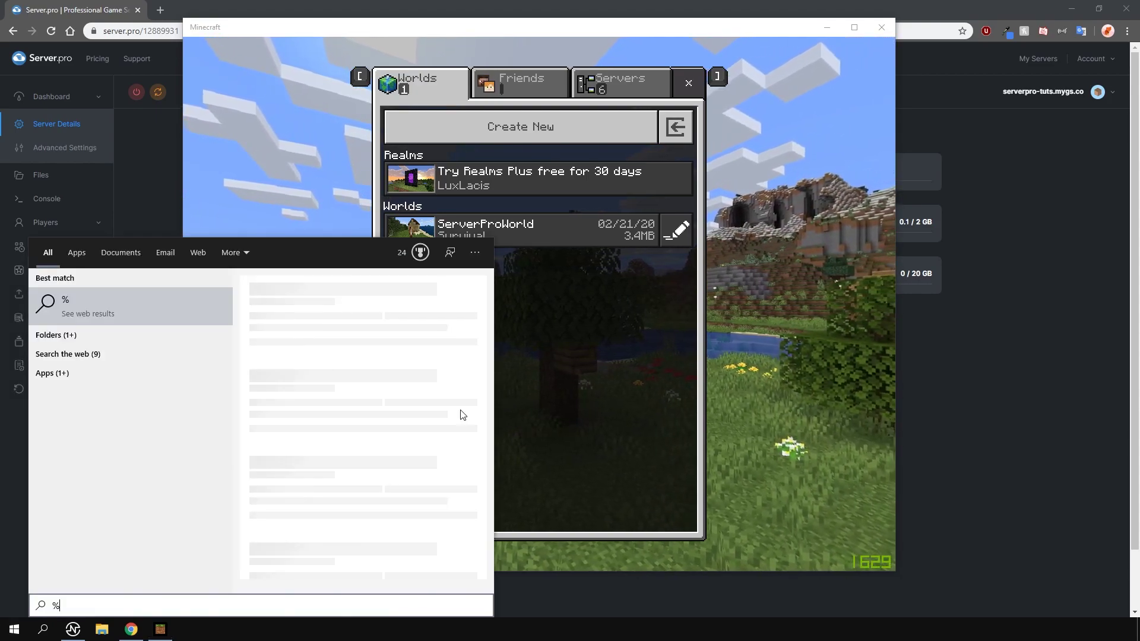
text(localappdata%)
key(Return)
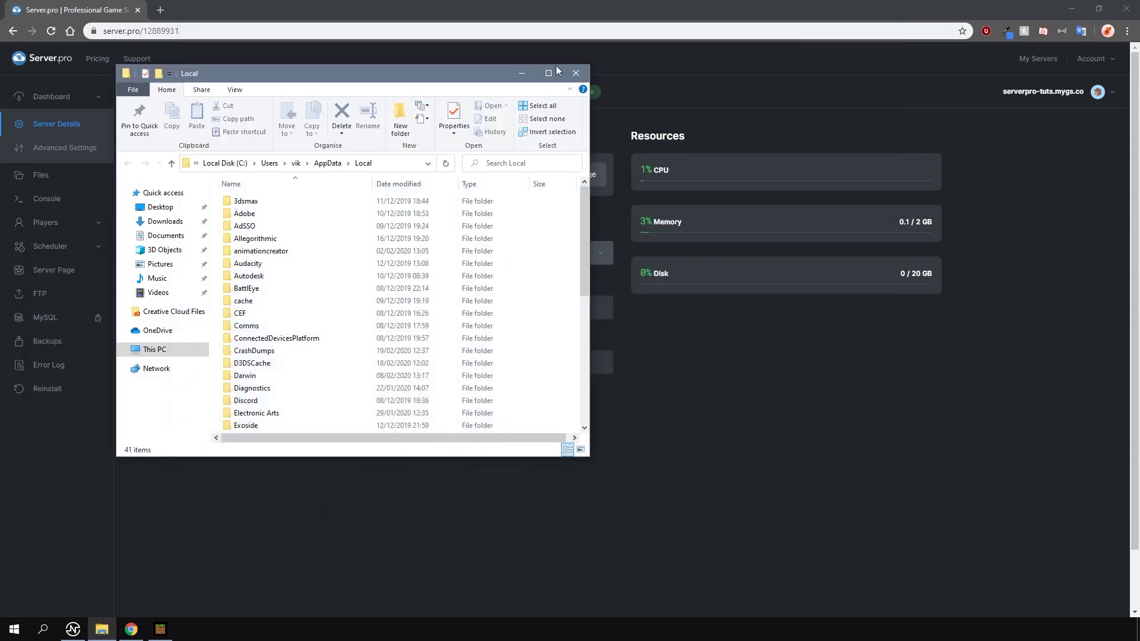
drag(555, 70, 733, 159)
Go through Packages, Microsoft.MinecraftUWP_8wekyb3d8bbwe, LocalState and games into com.mojang
key(p)
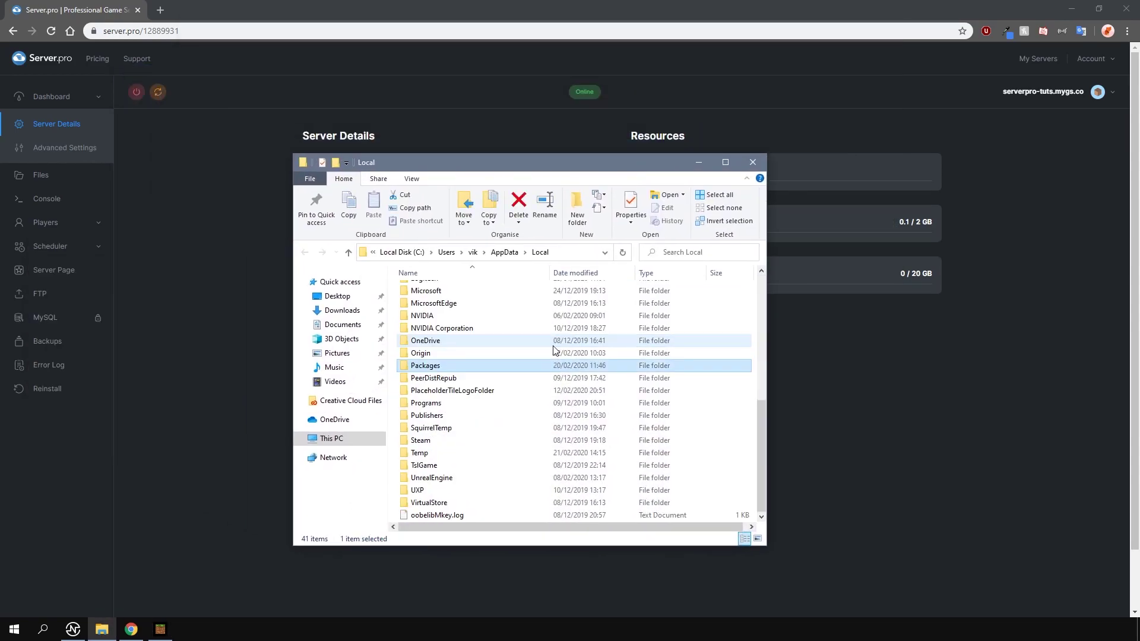
double_click(439, 366)
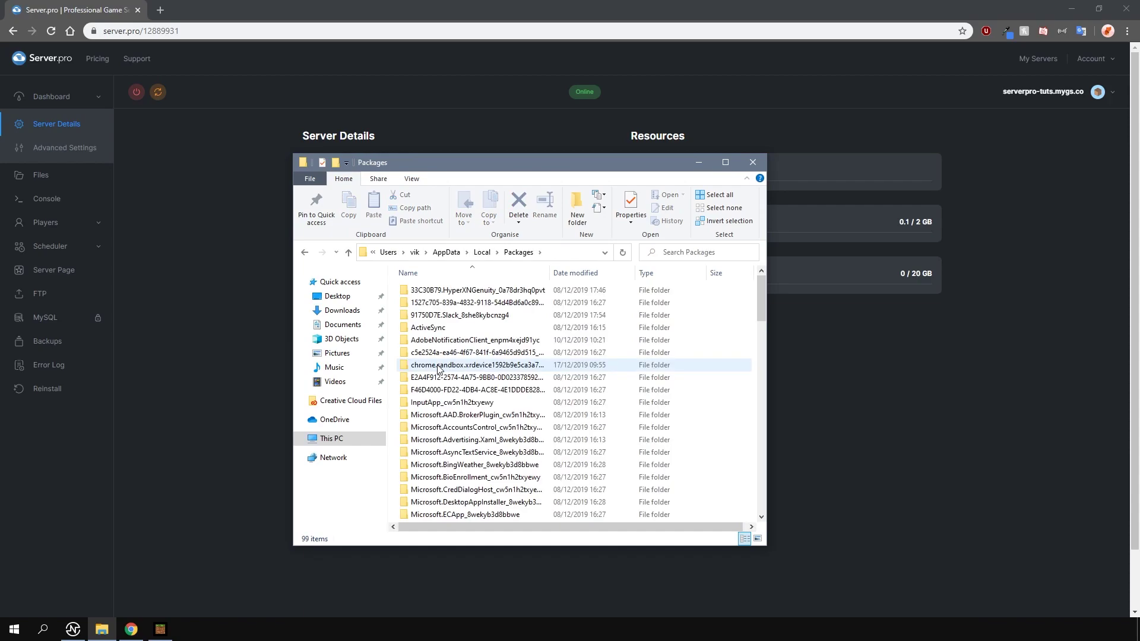
scroll(439, 368, down, 6)
click(470, 441)
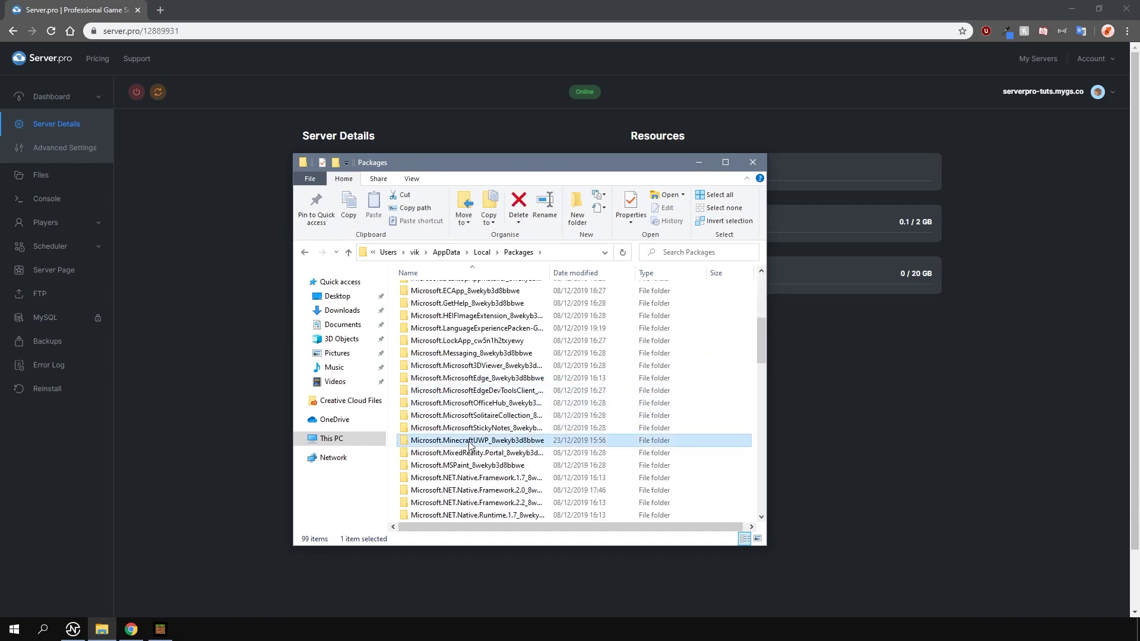
double_click(440, 445)
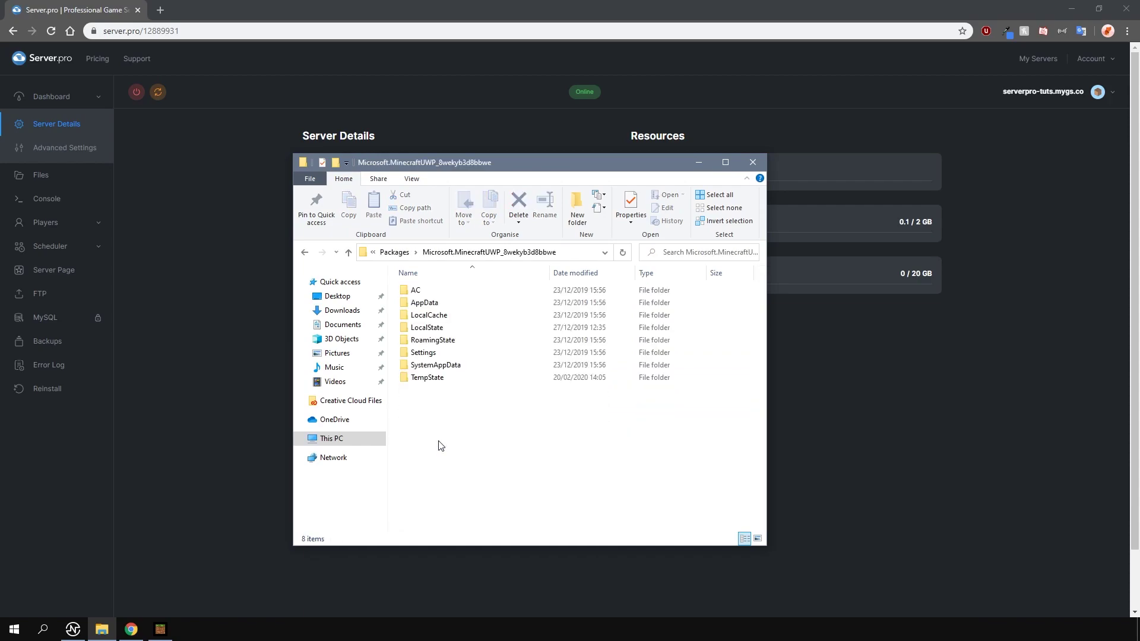
double_click(429, 328)
double_click(423, 304)
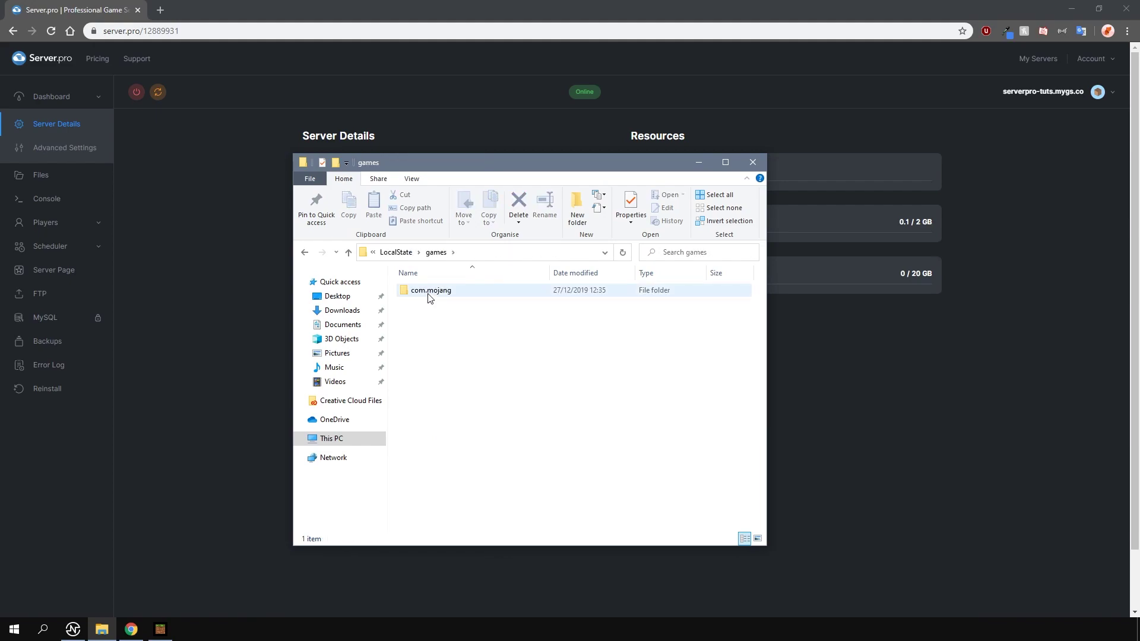
double_click(433, 295)
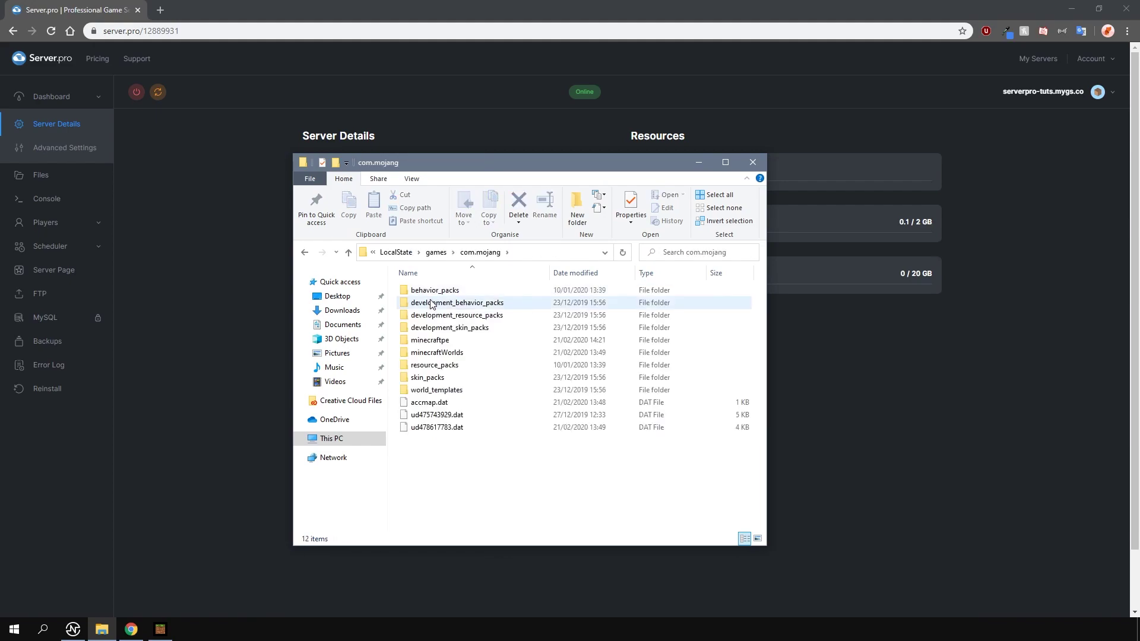
Check that world folder 2t9PXqC1AAA= in minecraftWorlds has levelname.txt reading ServerProWorld
double_click(429, 353)
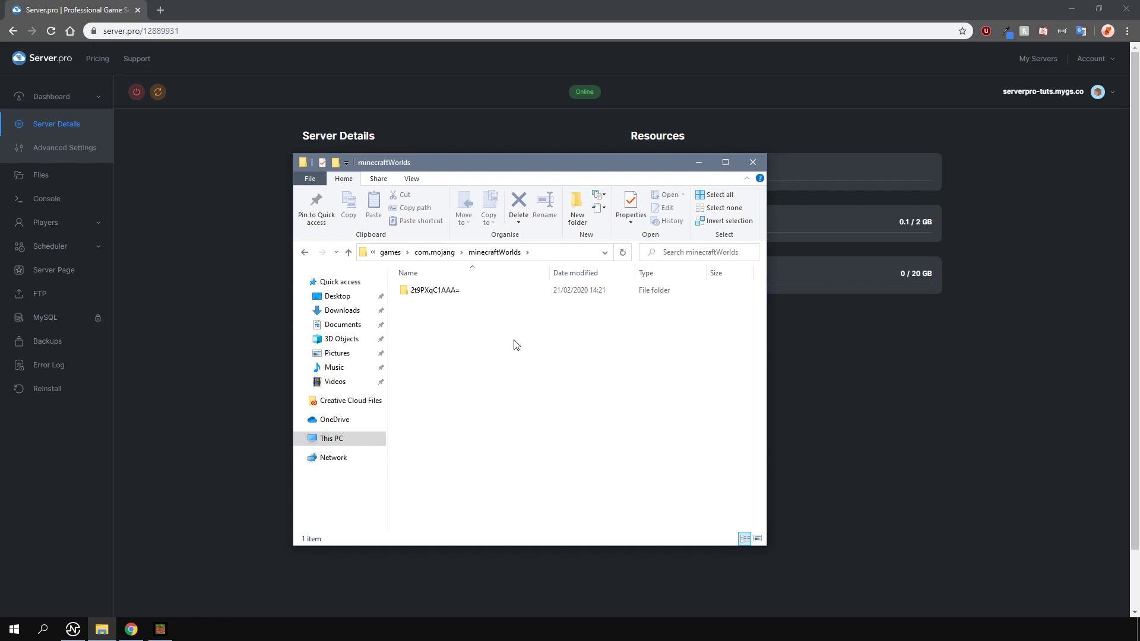
double_click(446, 291)
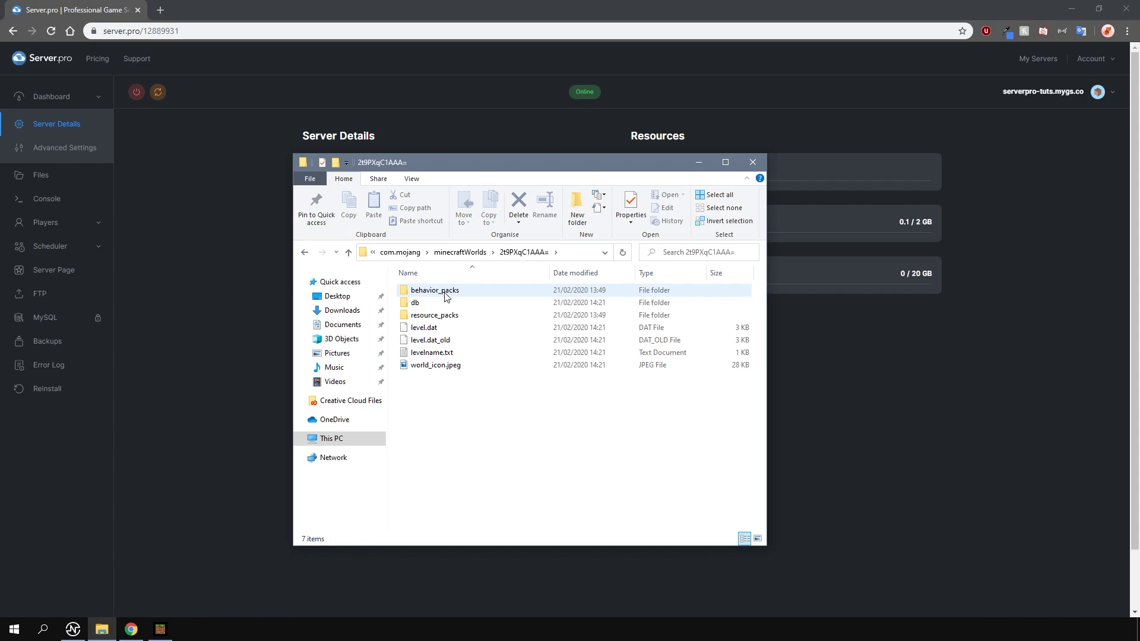
double_click(436, 353)
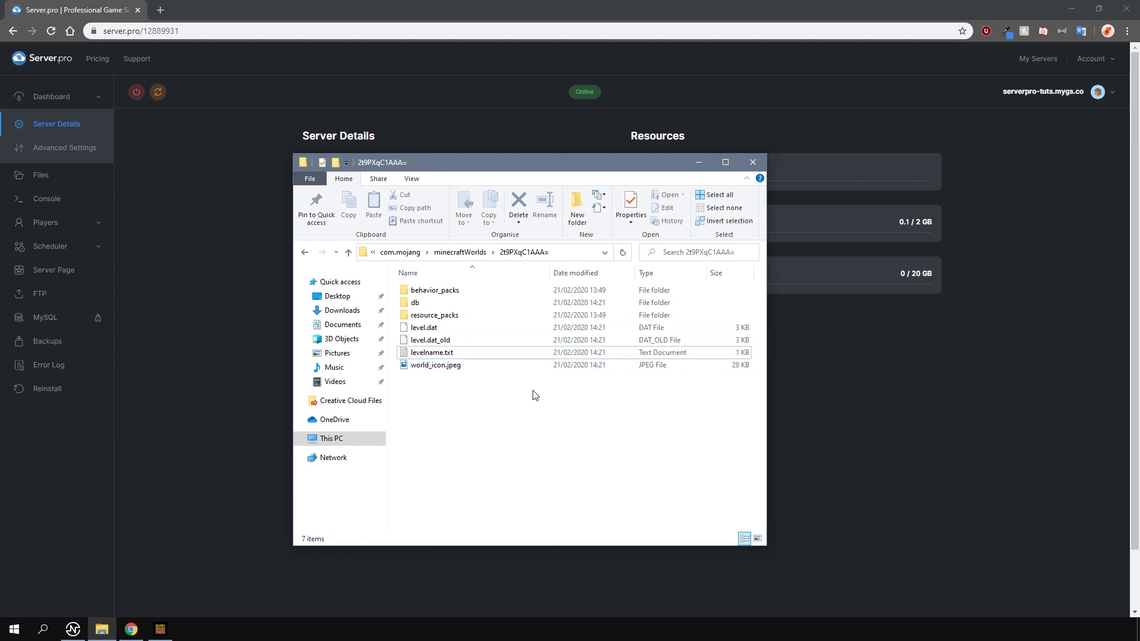
Copy the minecraftWorlds folder path from the address bar
click(462, 252)
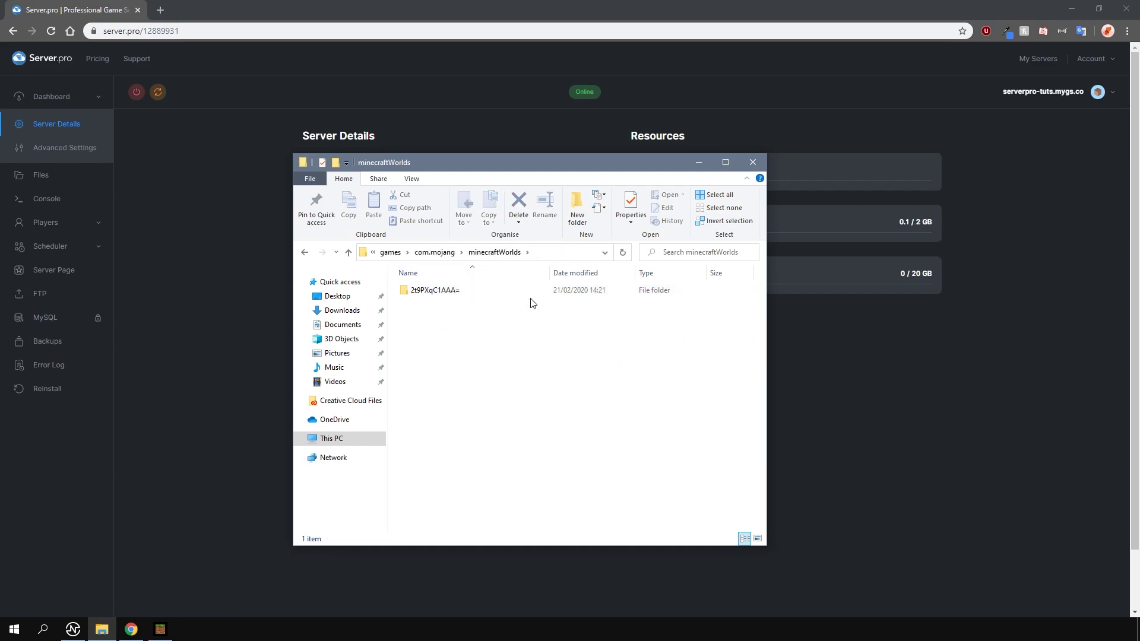
click(552, 253)
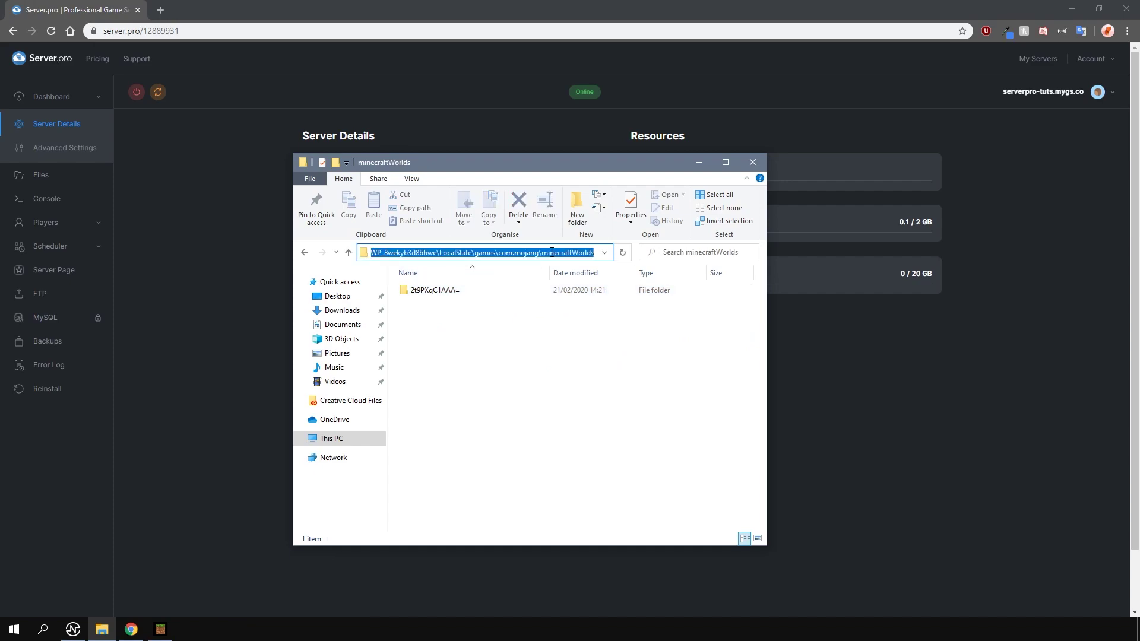
right_click(505, 255)
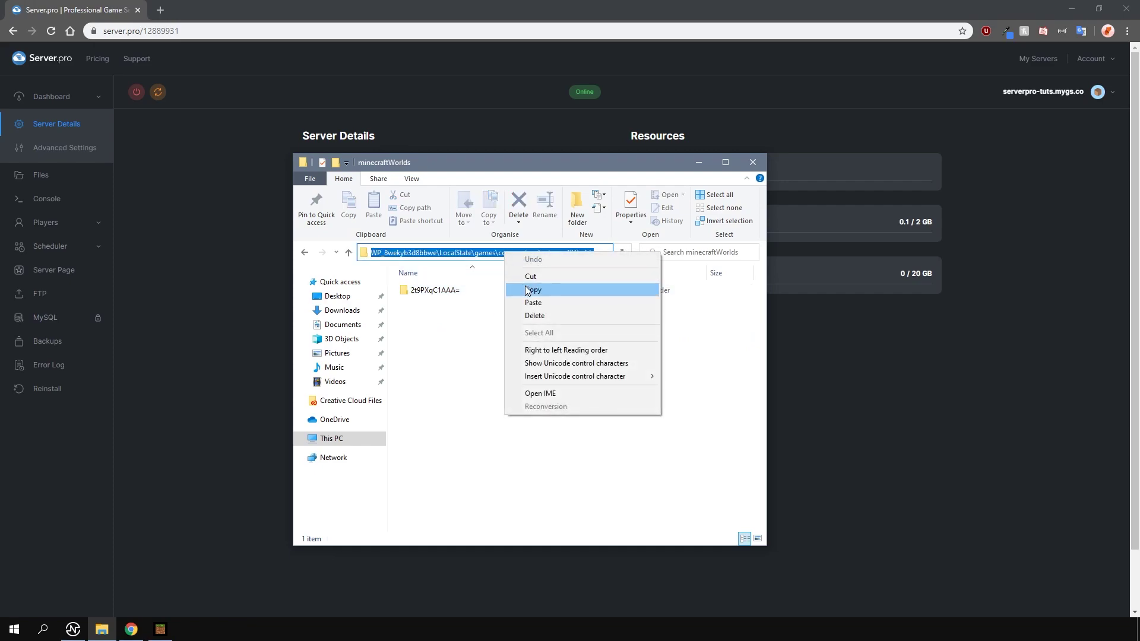
click(525, 288)
click(514, 315)
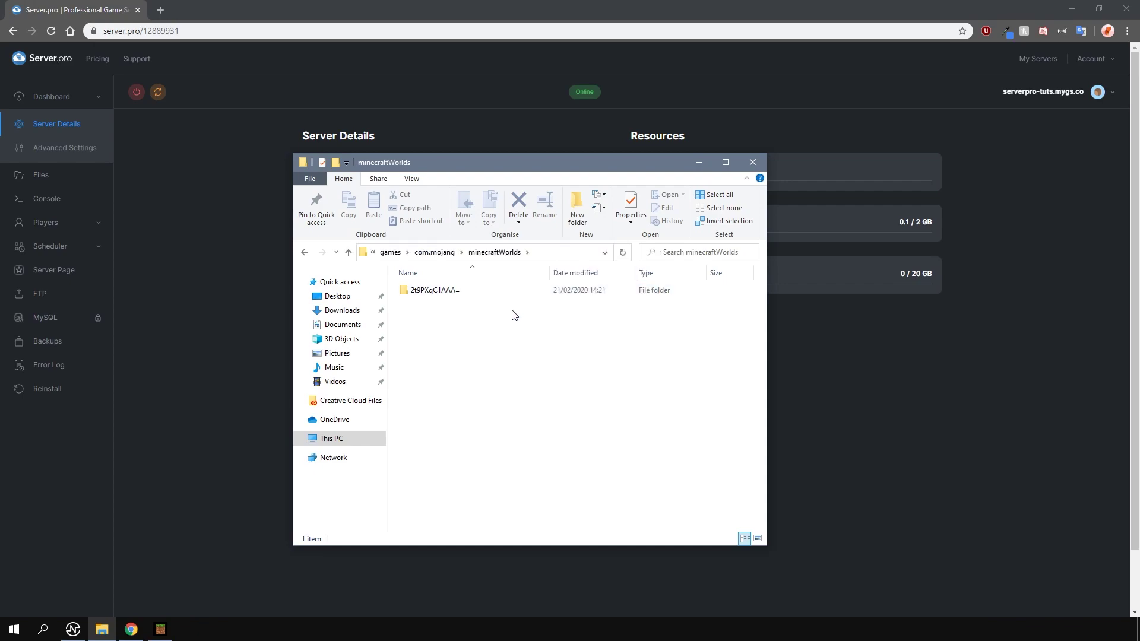
Stop the Server.pro server and open its worlds folder in the file manager
click(215, 243)
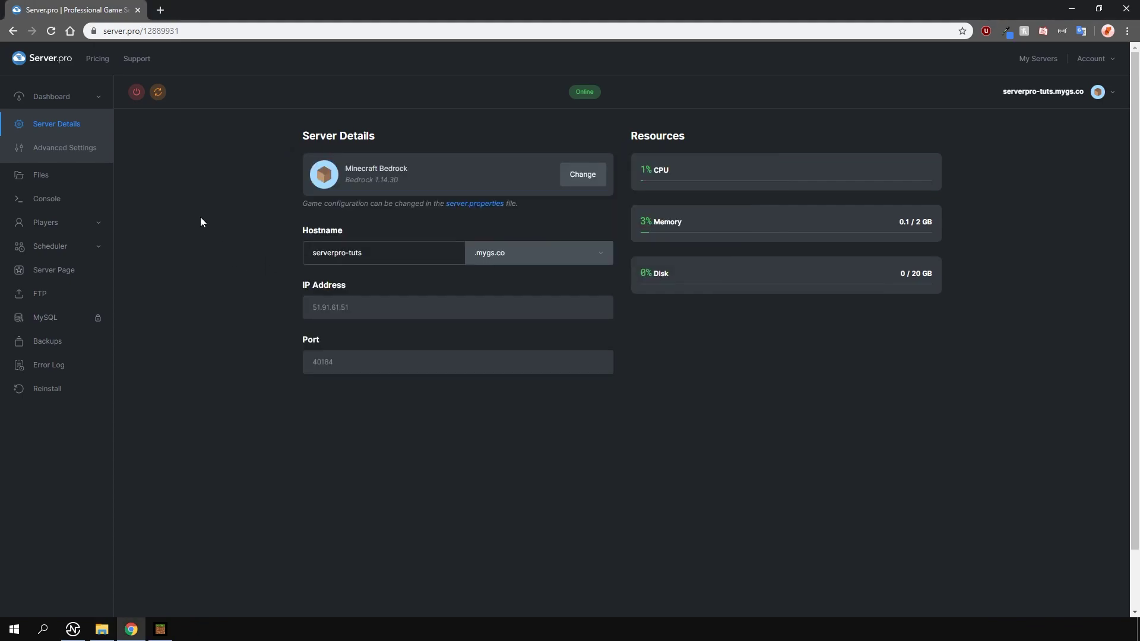
click(136, 91)
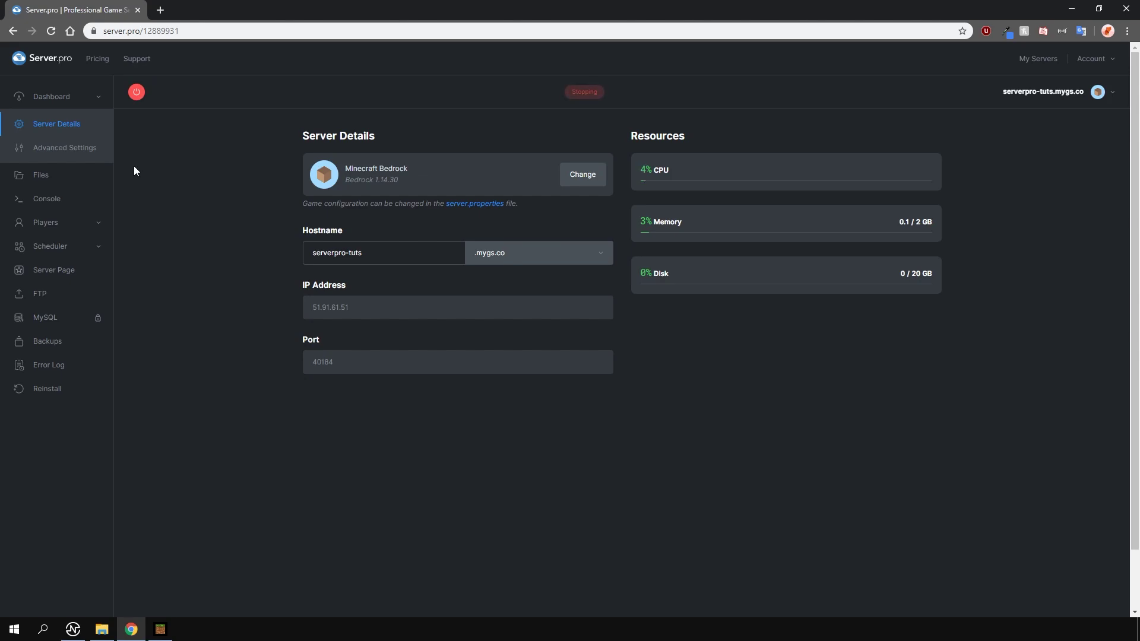
click(100, 177)
scroll(233, 291, down, 4)
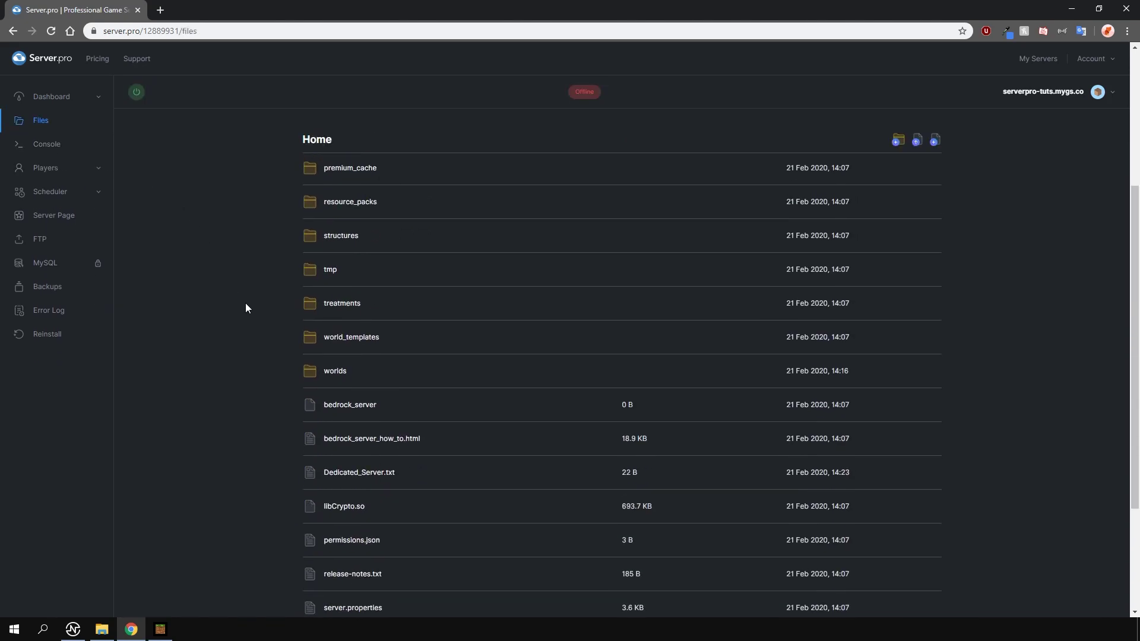
click(339, 373)
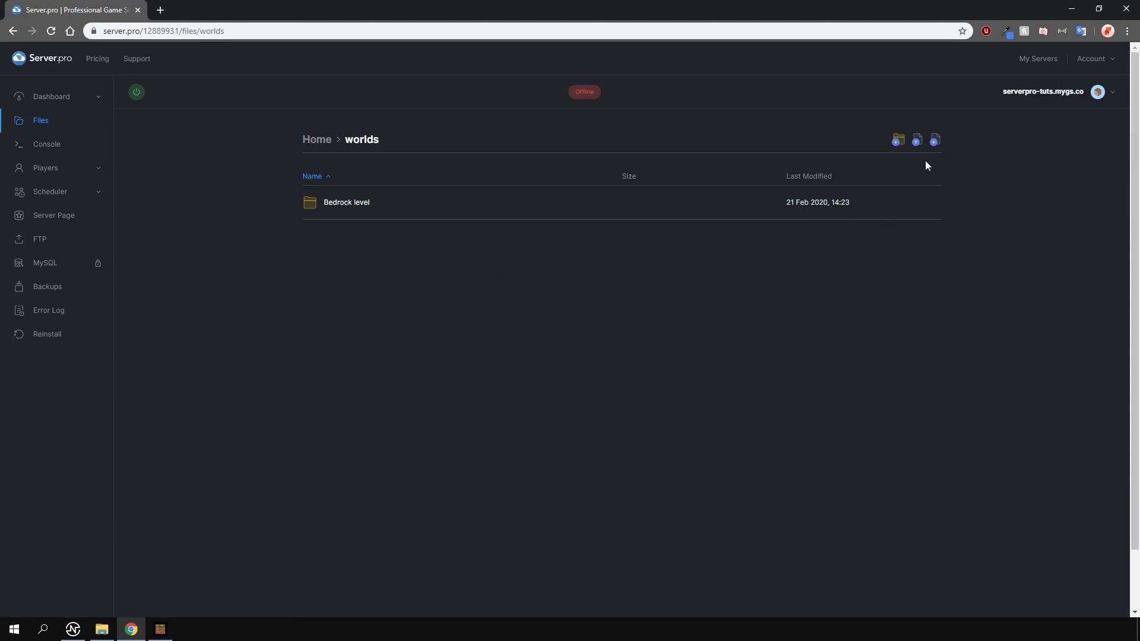
Upload folder 2t9PXqC1AAA= from the pasted minecraftWorlds path into worlds
click(918, 141)
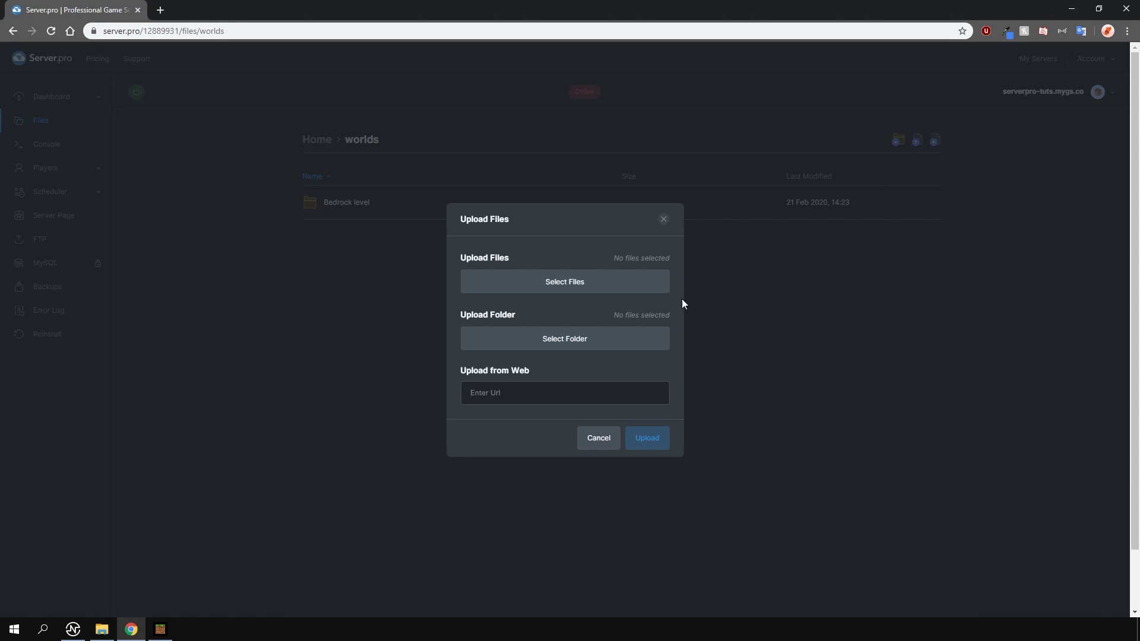
click(561, 334)
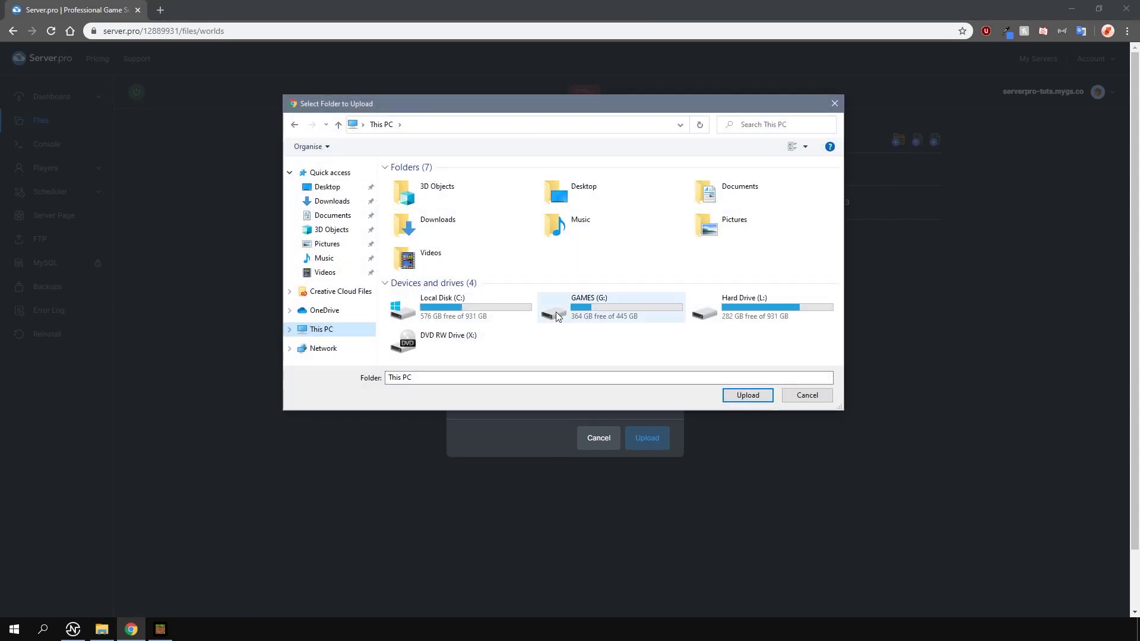
click(538, 127)
right_click(538, 127)
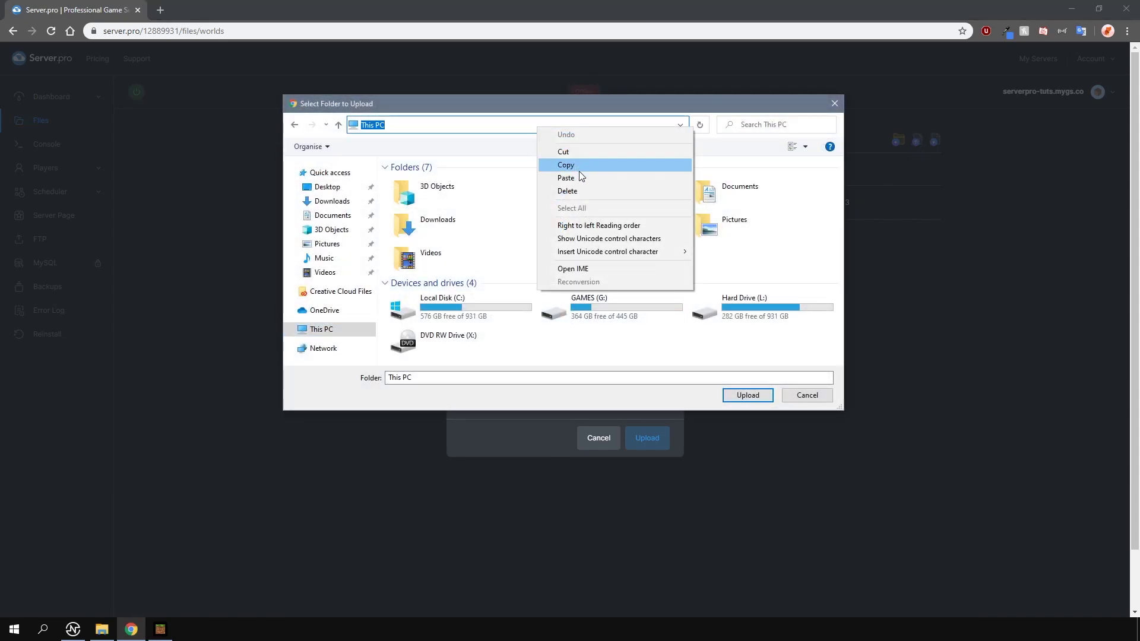
click(583, 181)
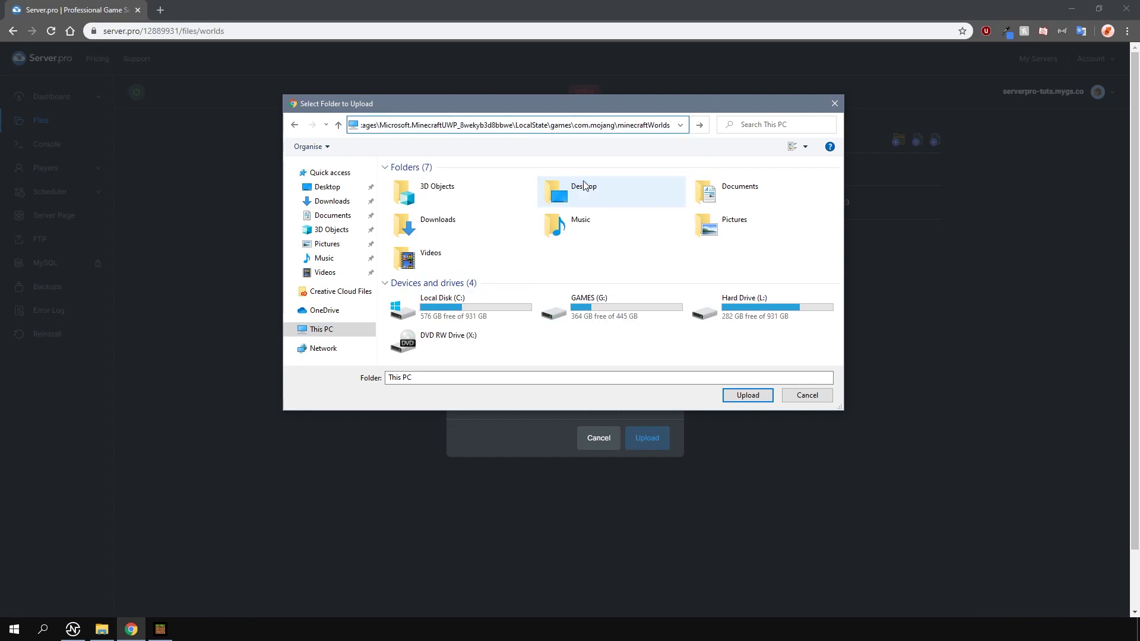
key(Return)
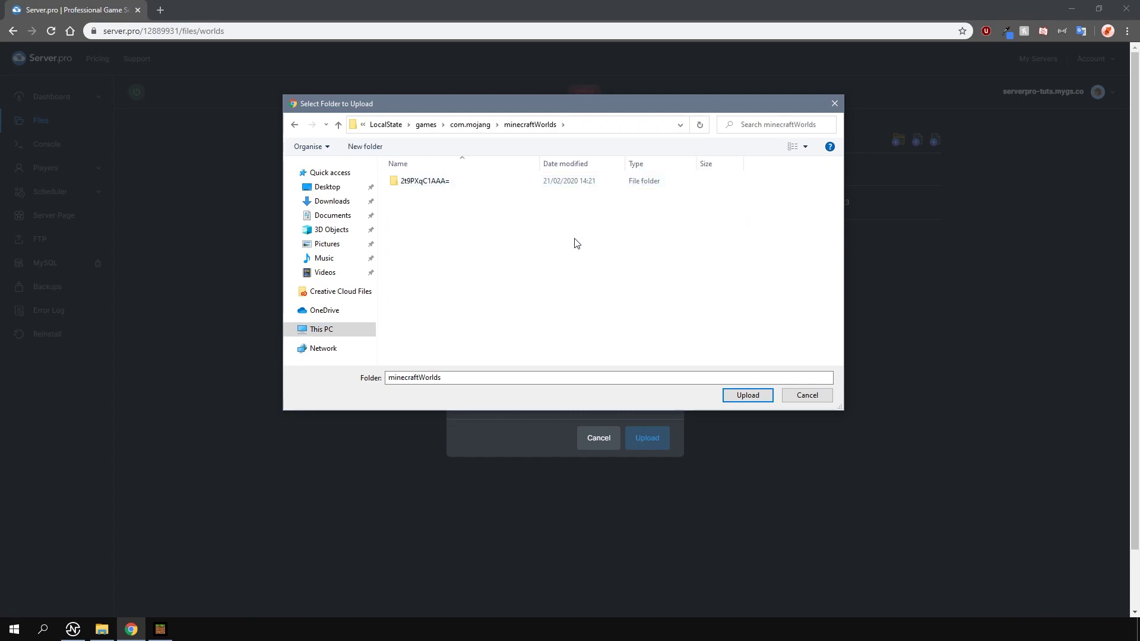
click(427, 188)
click(750, 396)
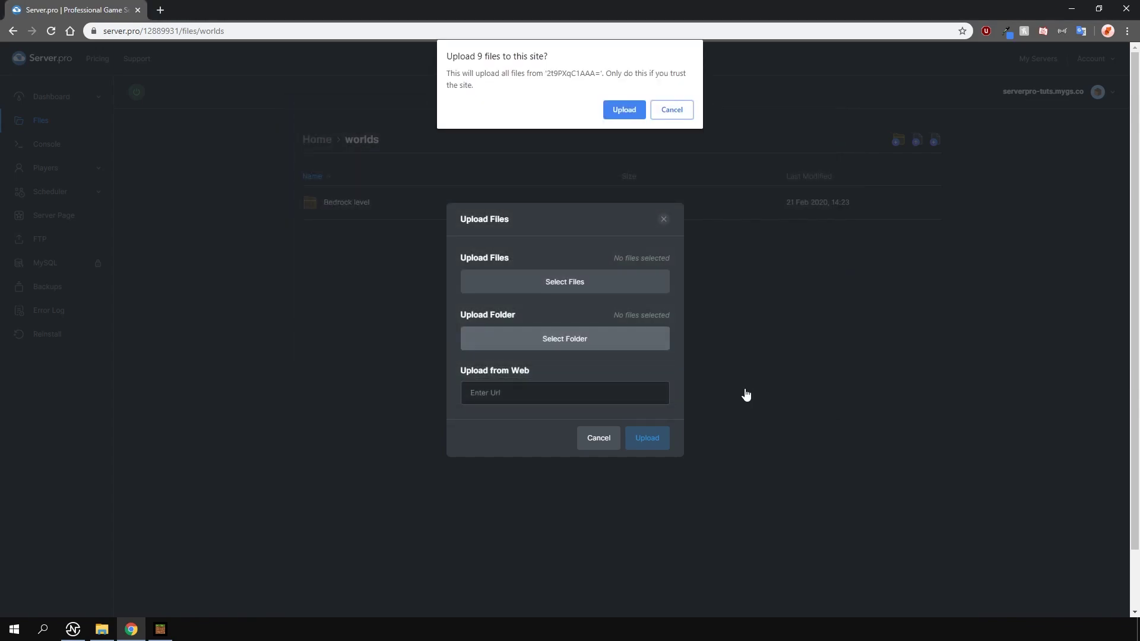
click(611, 110)
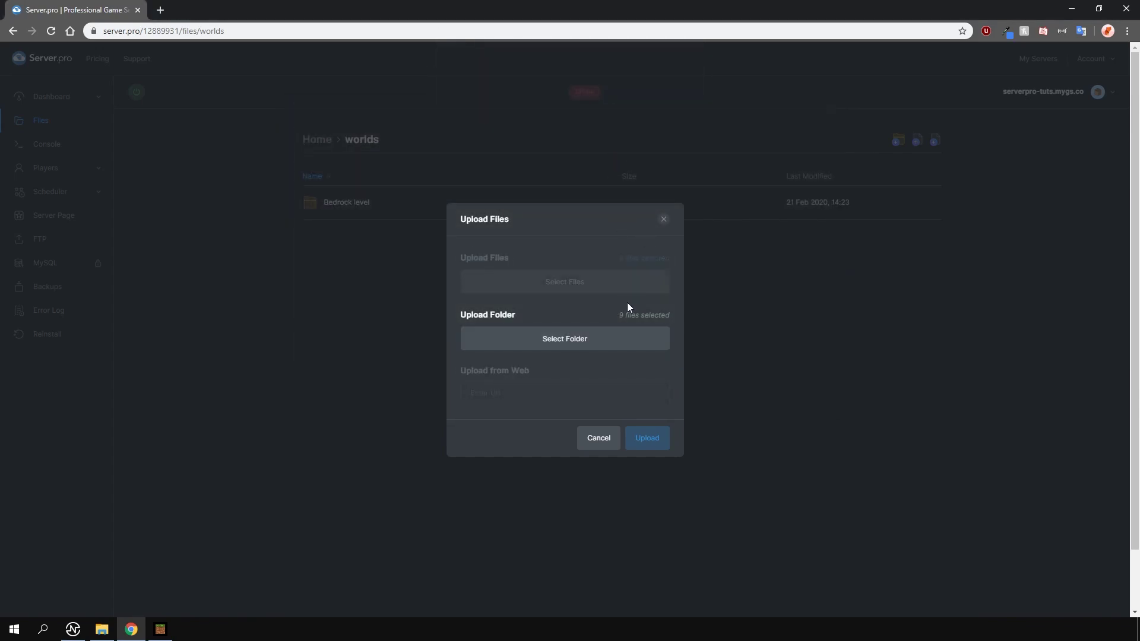
click(641, 440)
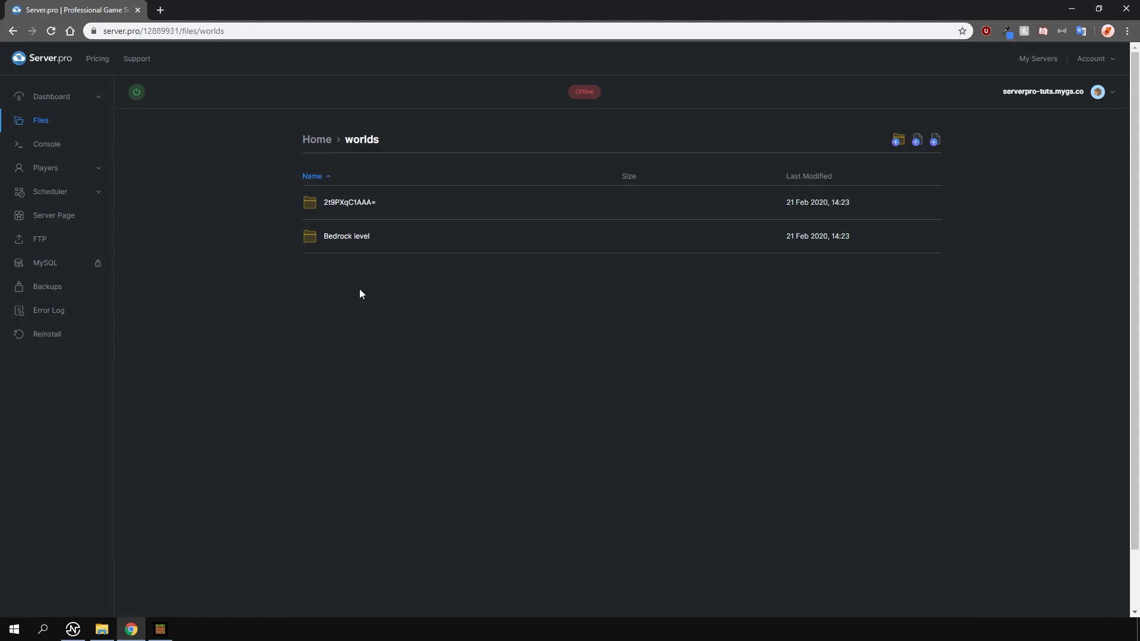
Rename folder 2t9PXqC1AAA= to 'Singleplayer World', copying the new name before confirming
click(393, 201)
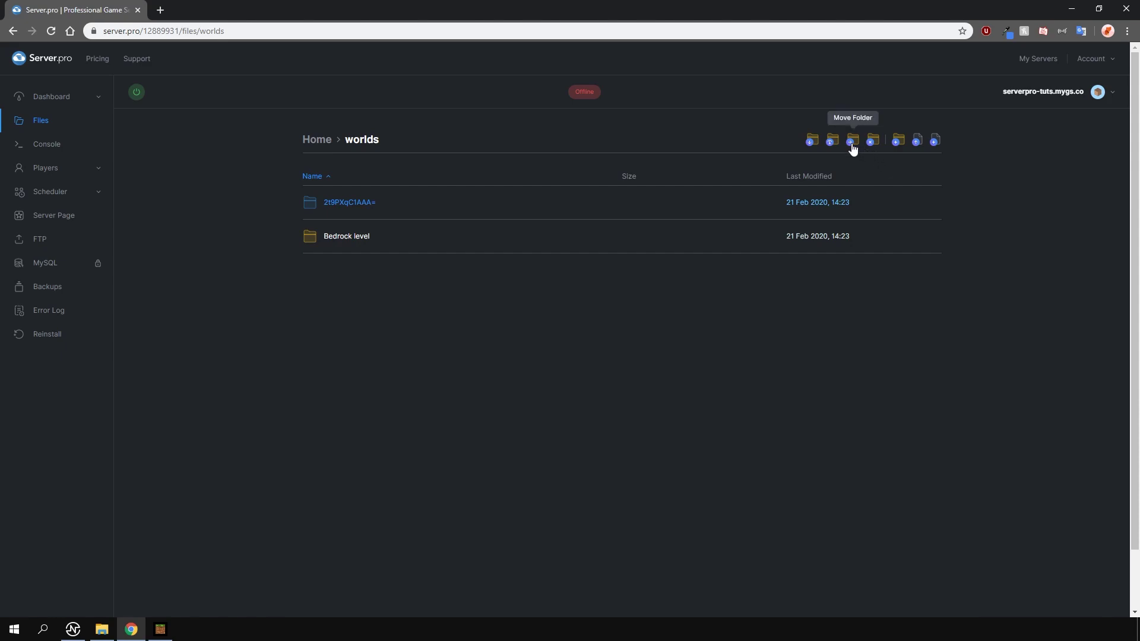
click(832, 143)
drag(563, 329, 416, 327)
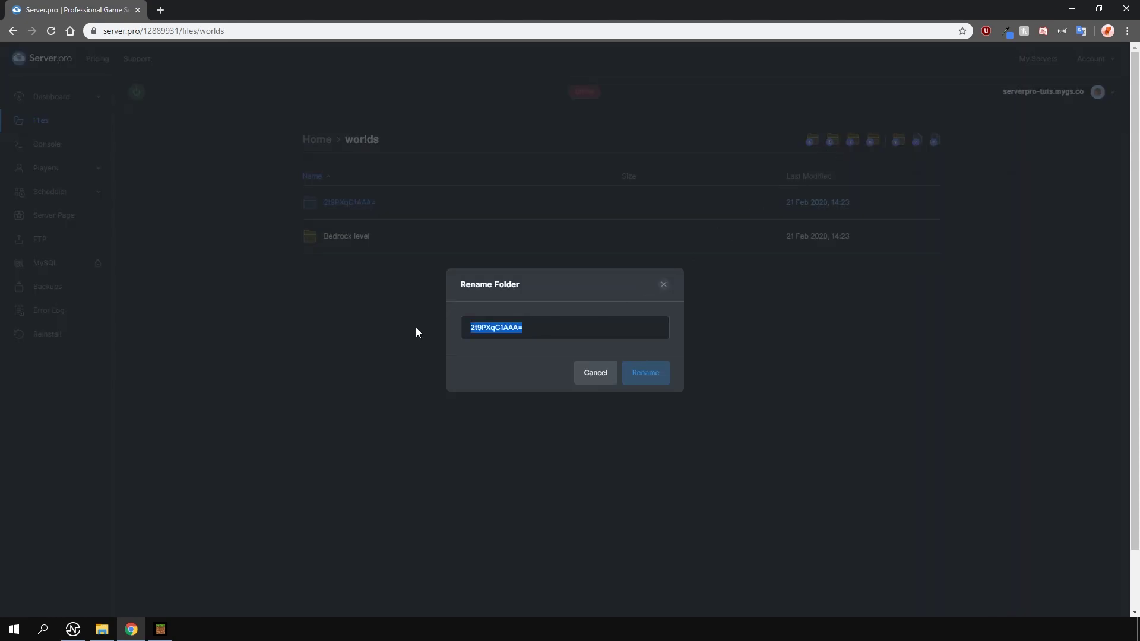
text(Singleplayer World)
drag(535, 328, 476, 326)
right_click(475, 327)
click(500, 369)
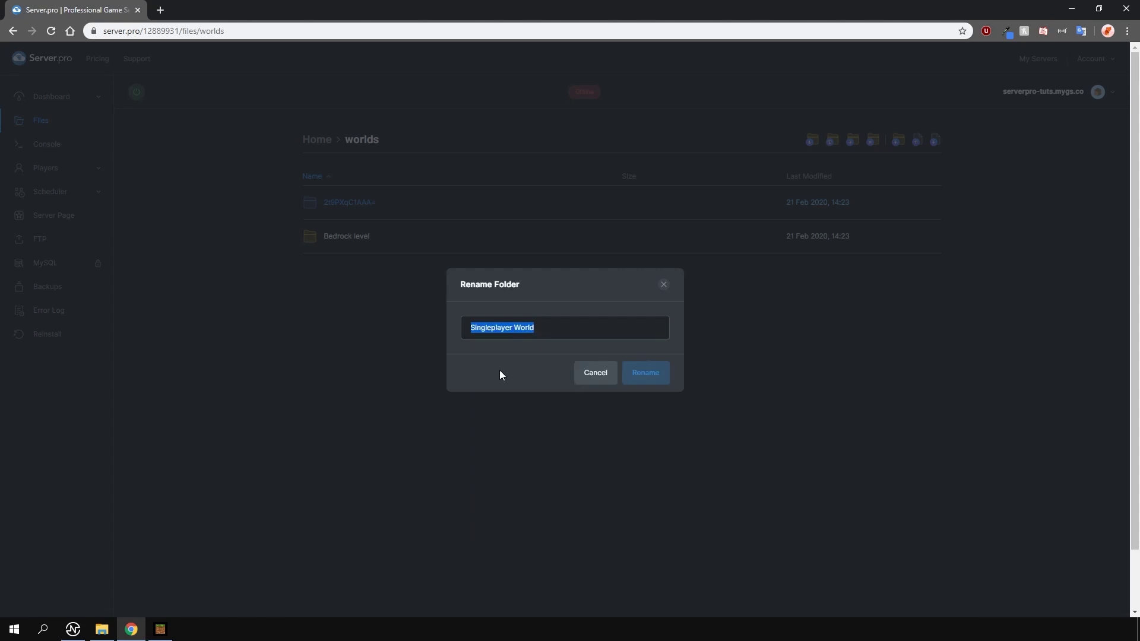
click(641, 381)
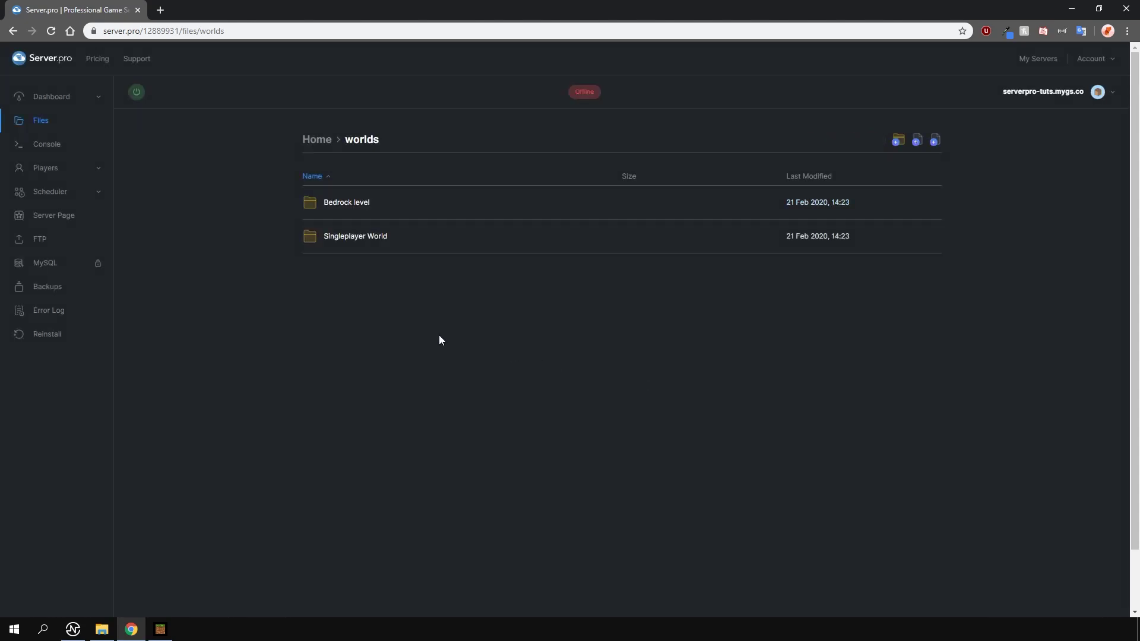
Set level-name=Singleplayer World in server.properties and save the file
click(328, 140)
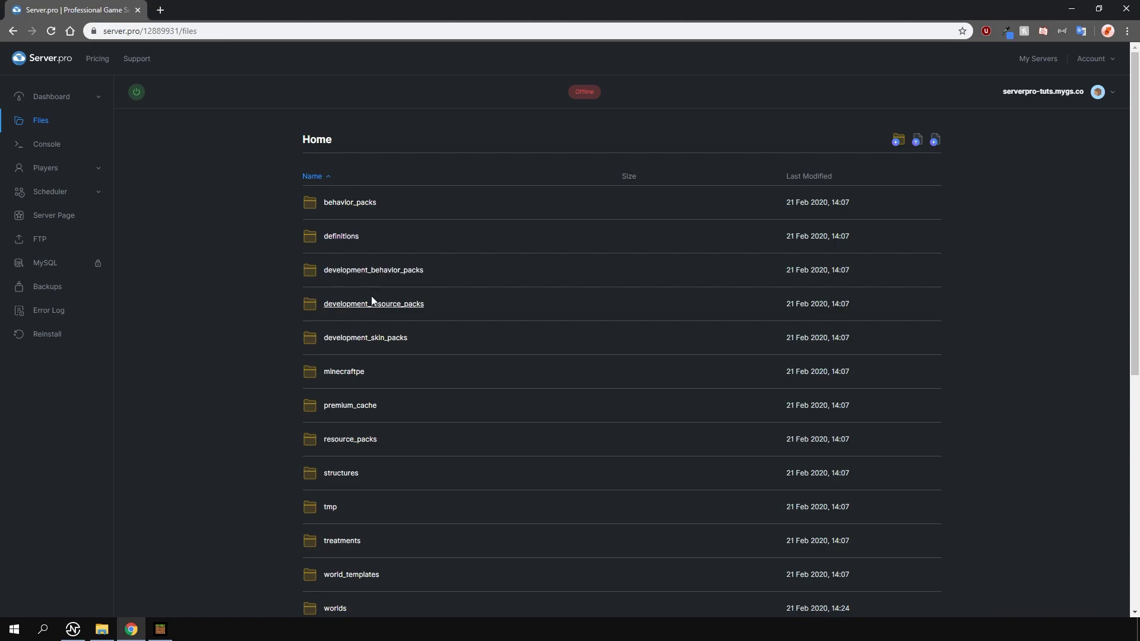
scroll(386, 386, down, 7)
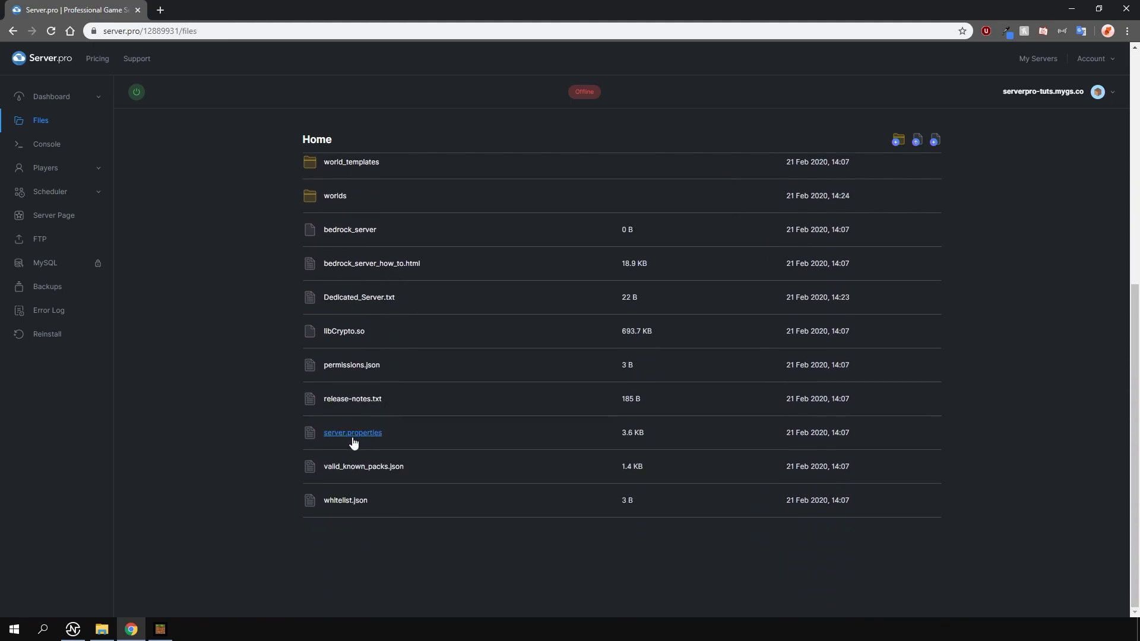
click(352, 435)
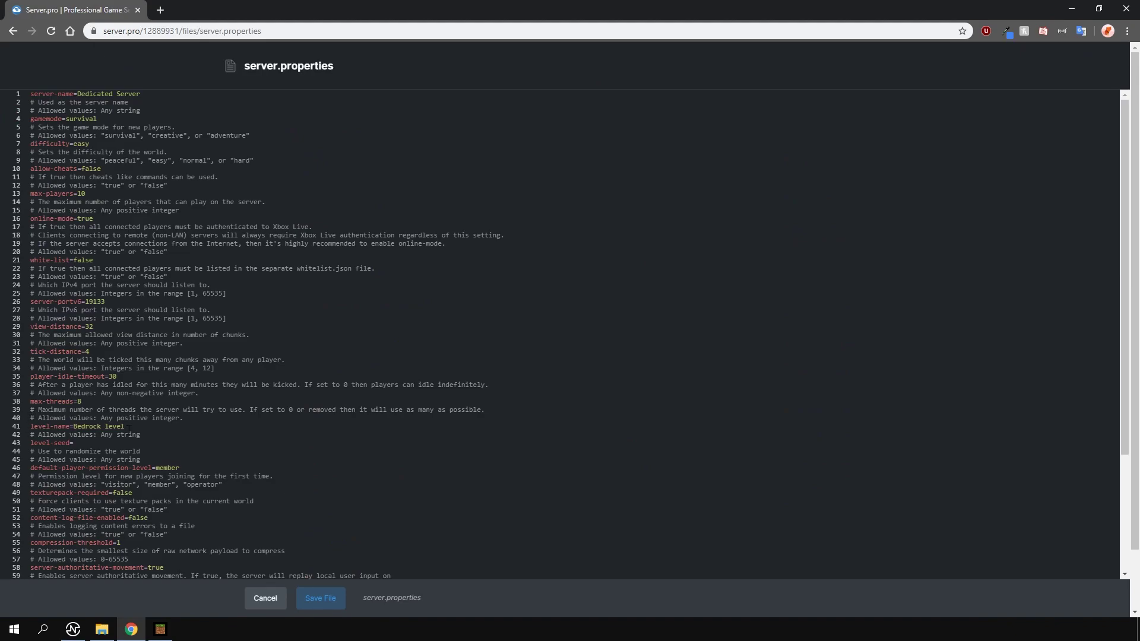
click(75, 427)
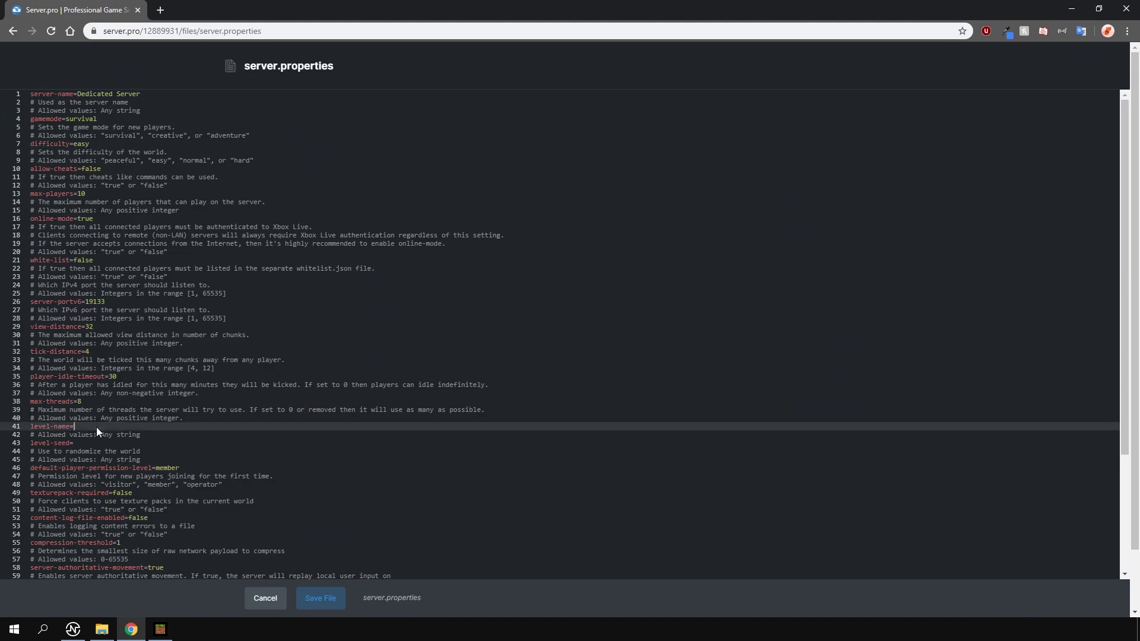
right_click(96, 427)
click(117, 316)
click(320, 599)
Start the server from its dashboard, then switch to Minecraft
click(65, 99)
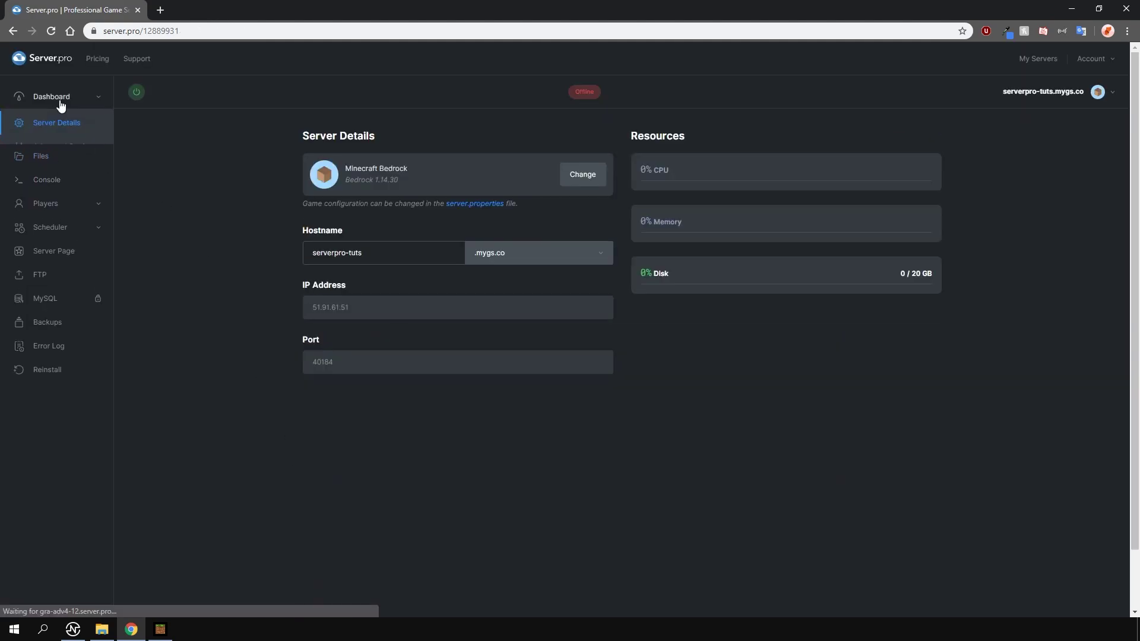
click(137, 95)
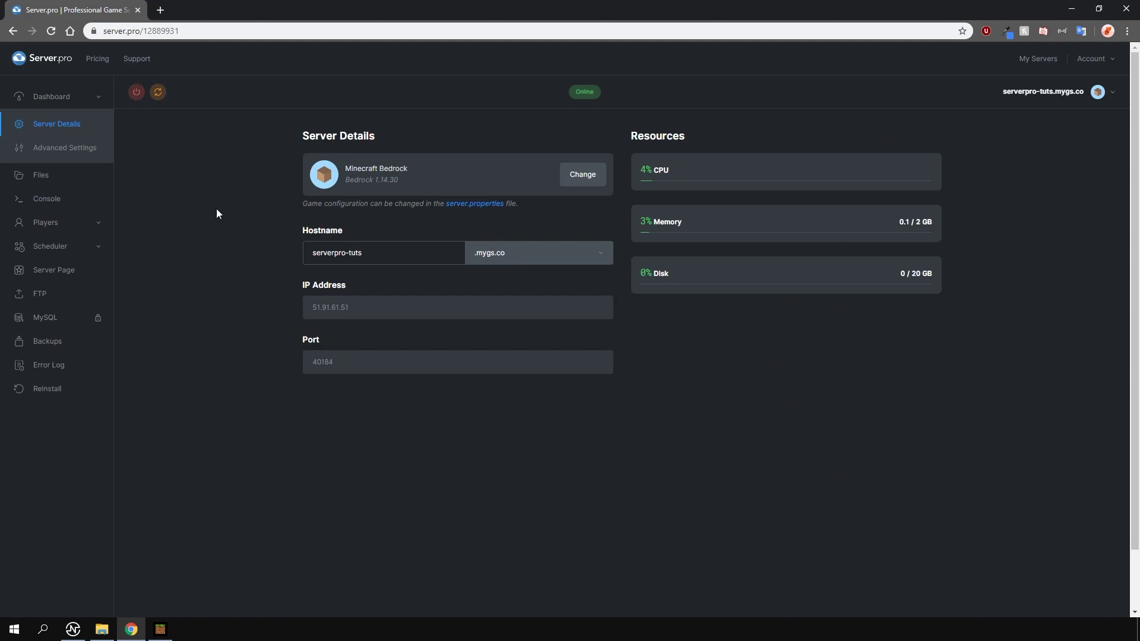
click(161, 630)
Join the Tutorial Server from the Servers list and switch to first-person view
click(618, 83)
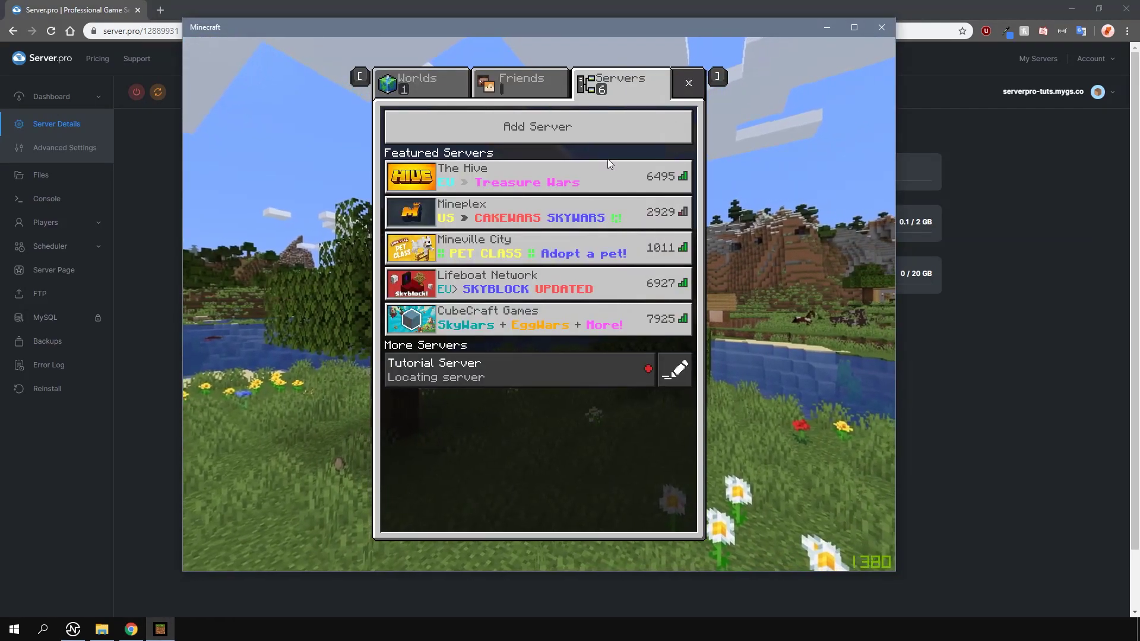
click(567, 373)
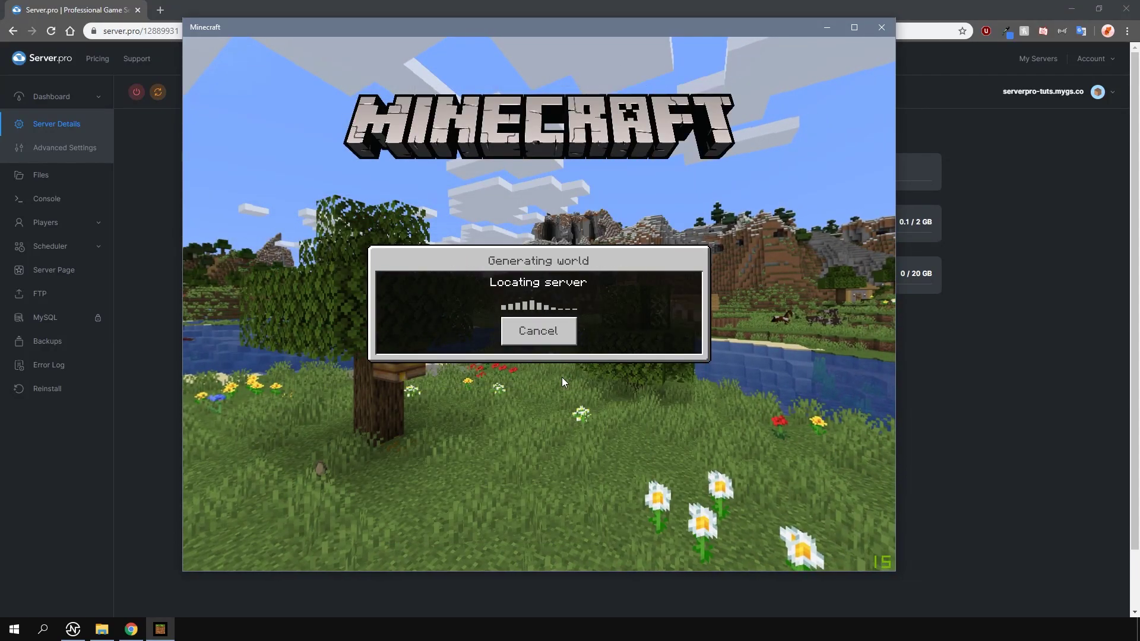
key(F5)
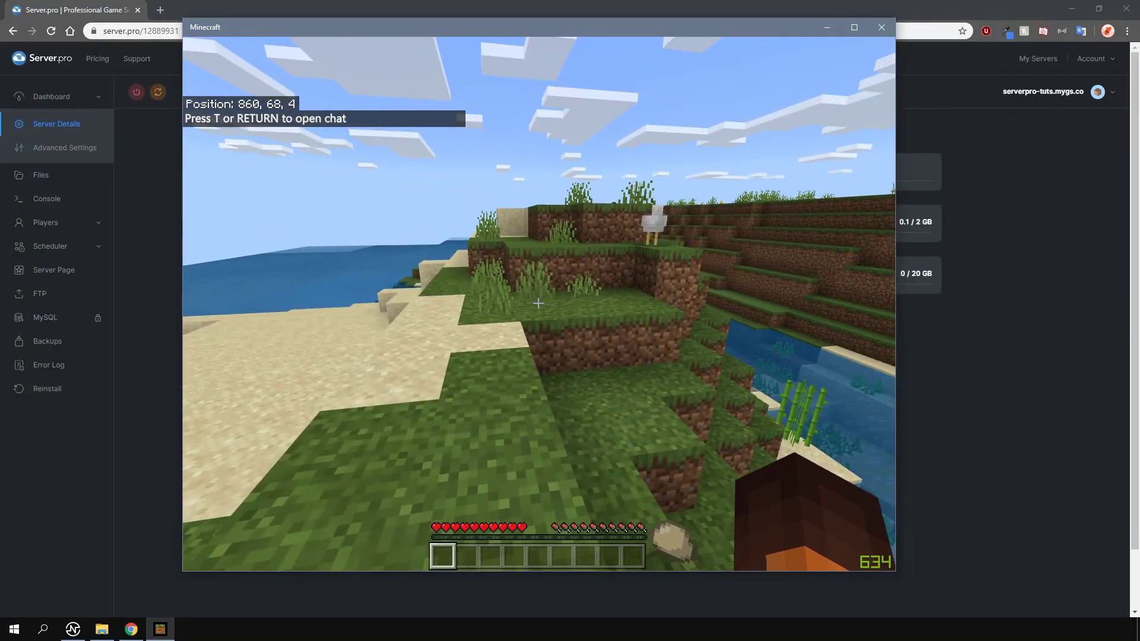
Walk into the house through its door, back out to the field, then switch to front view
key(w)
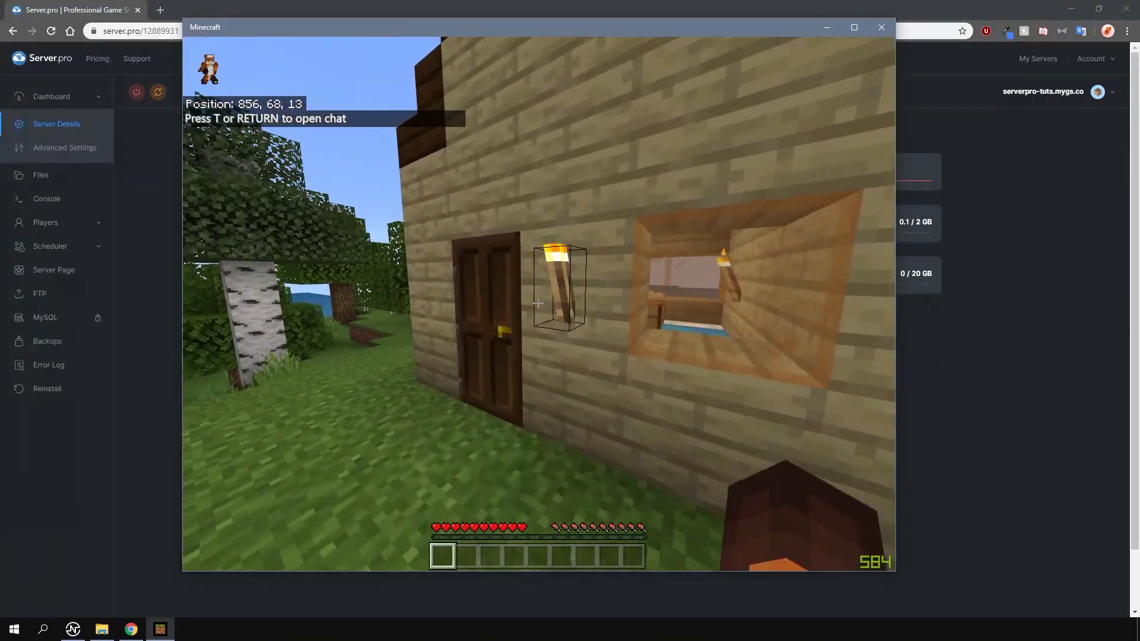
right_click(538, 304)
key(w)
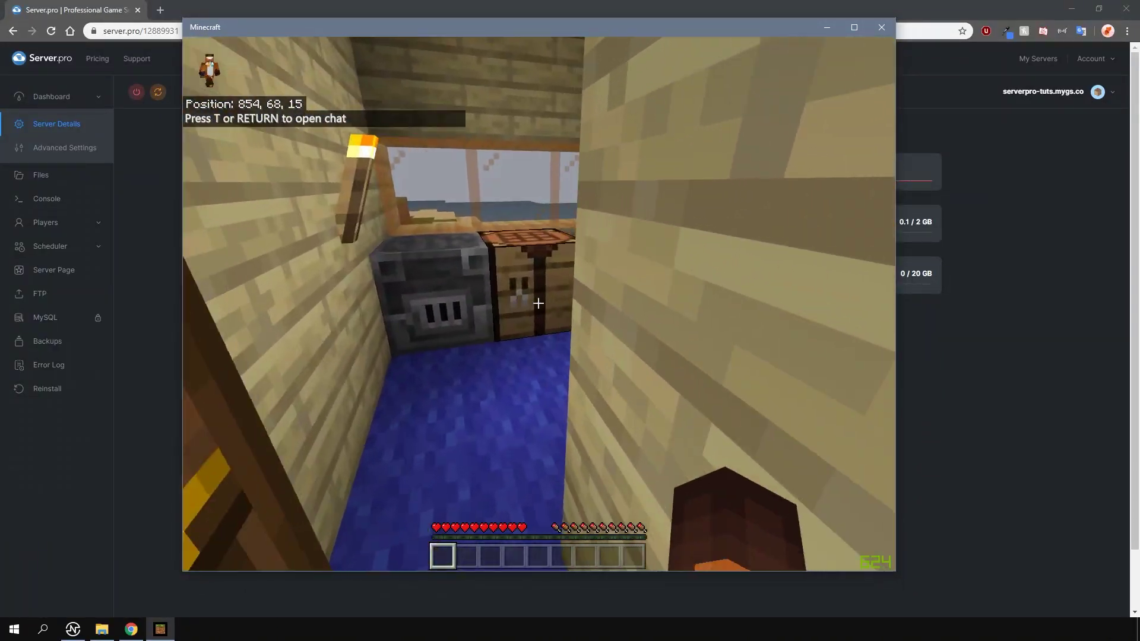
key(w)
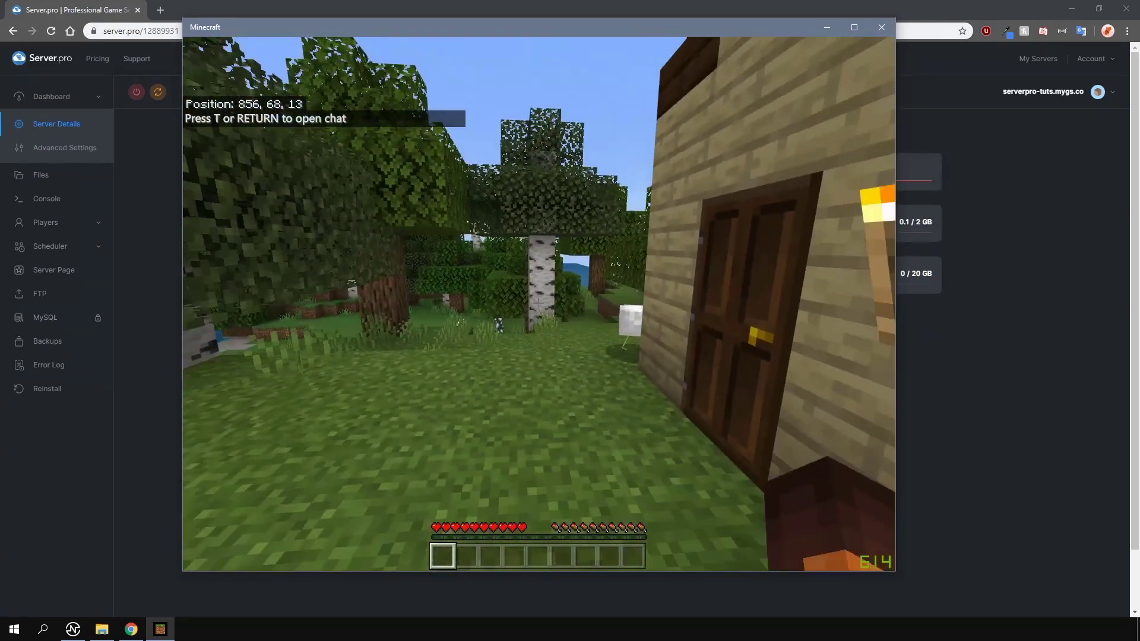
key(F5)
key(F5)
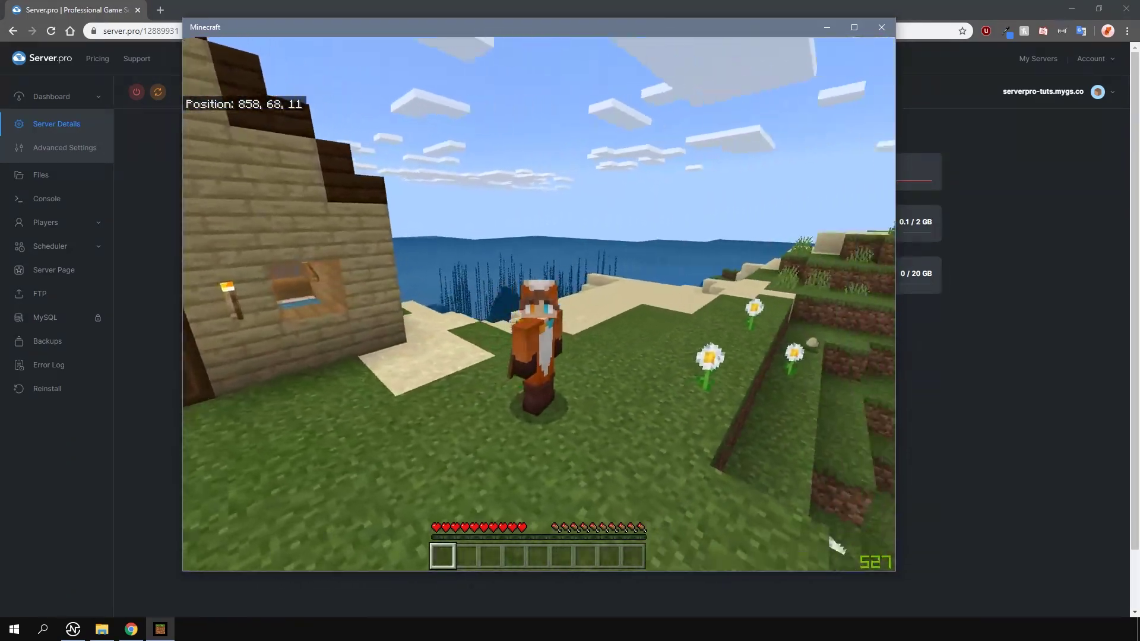